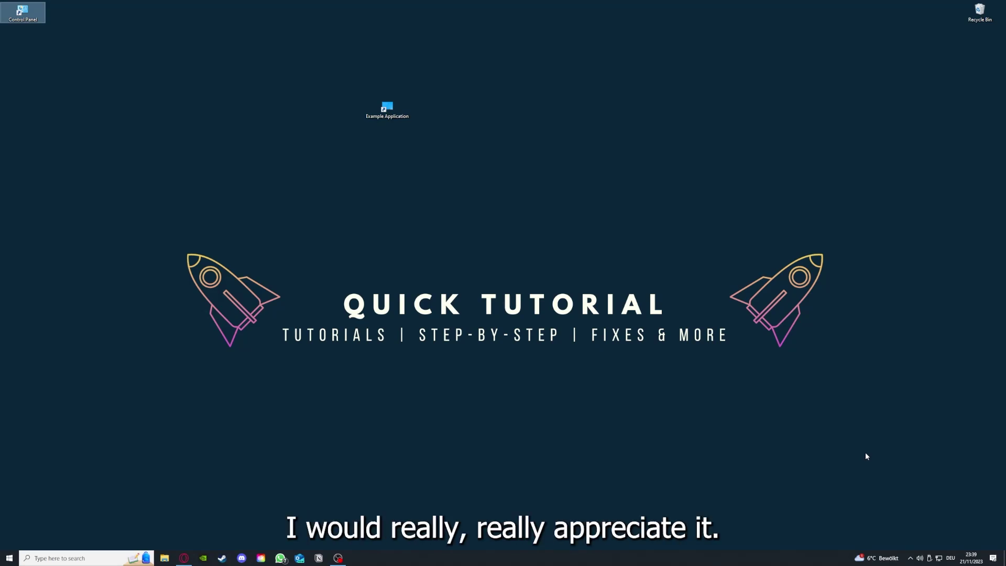
Clear the desktop icon selection, then launch and close the Example Application shortcut
{"action": "left_click", "coordinate": [713, 375]}
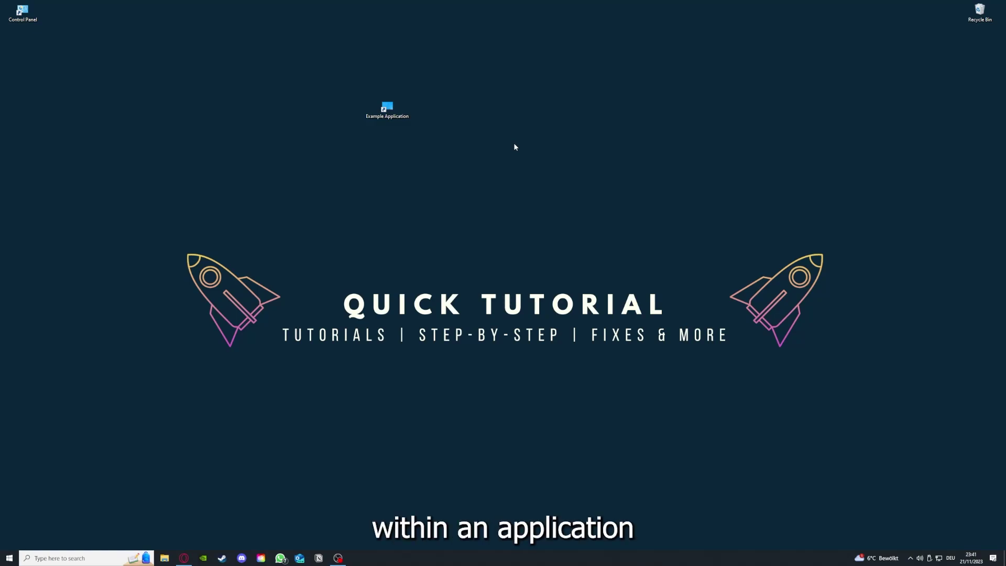
{"action": "mouse_move", "coordinate": [132, 196]}
{"action": "left_mouse_down"}
{"action": "mouse_move", "coordinate": [174, 237]}
{"action": "mouse_move", "coordinate": [850, 418]}
{"action": "left_mouse_up"}
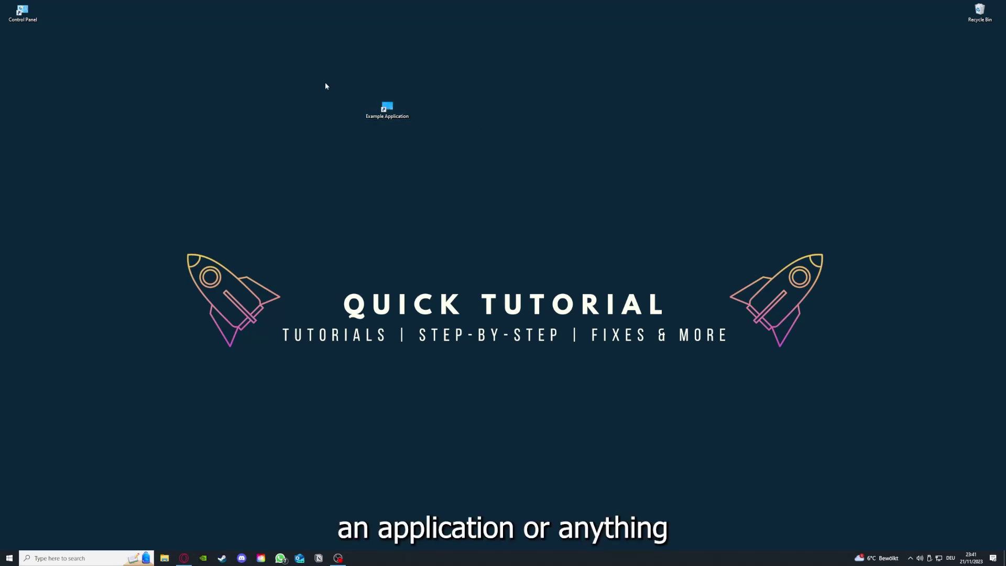
{"action": "left_click_drag", "start_coordinate": [132, 196], "coordinate": [850, 424]}
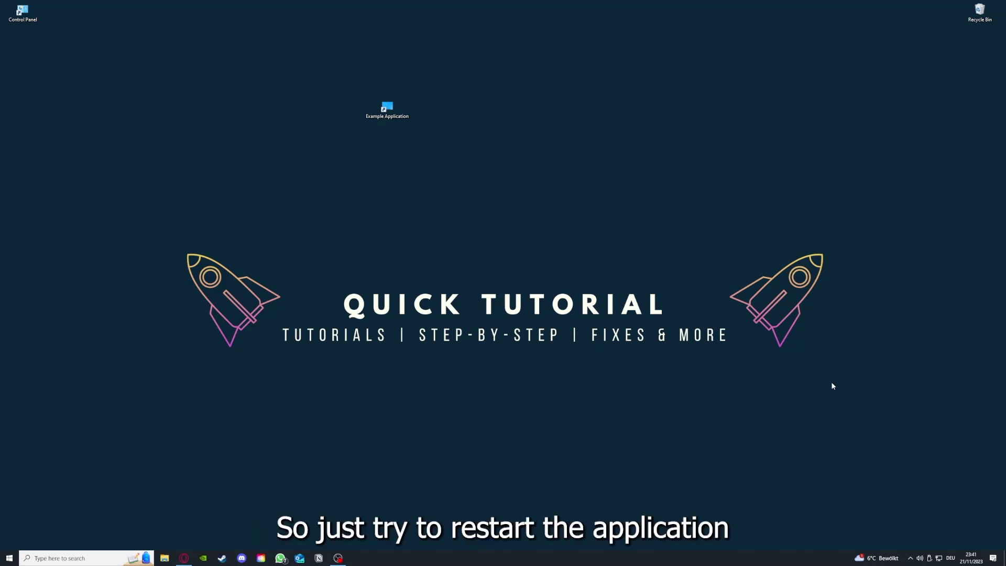
{"action": "double_click", "coordinate": [387, 111]}
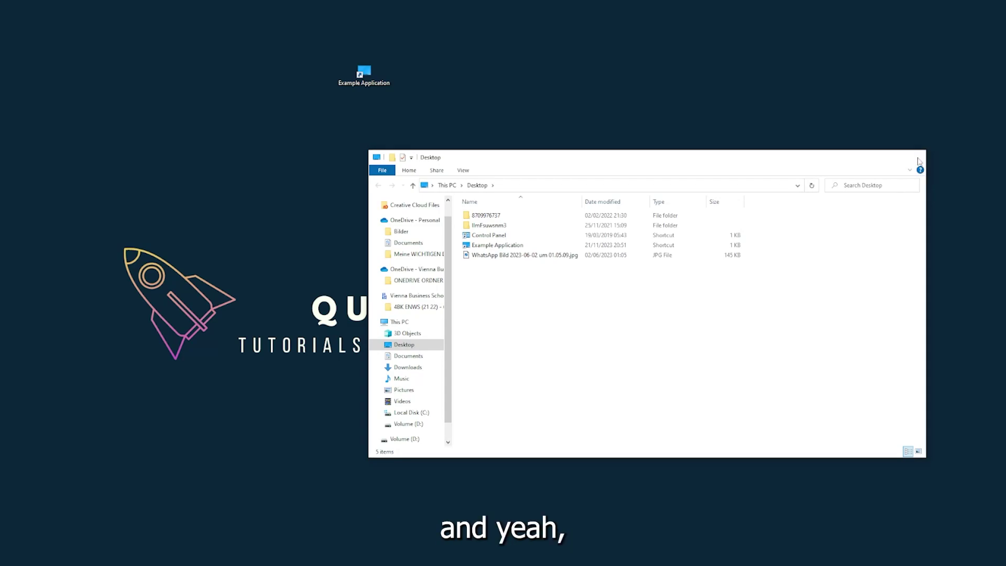
{"action": "left_click", "coordinate": [917, 160]}
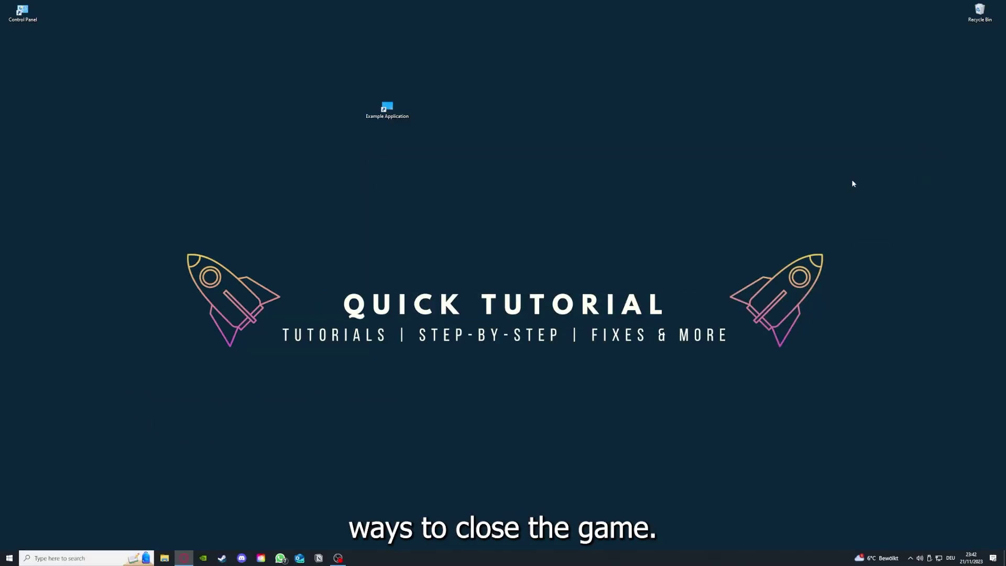
Open Task Manager from the taskbar and end the Task Manager task
{"action": "right_click", "coordinate": [378, 559]}
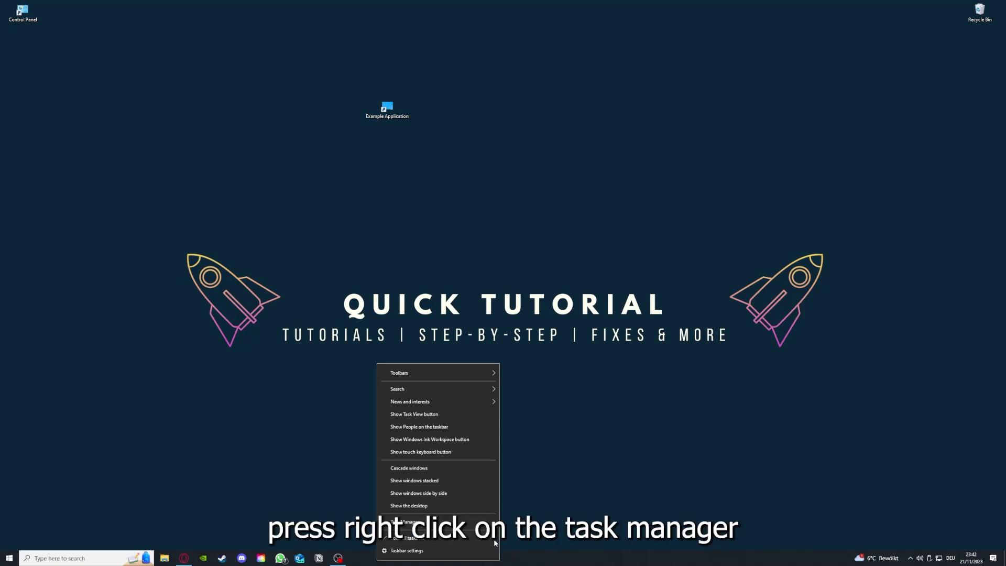
{"action": "left_click", "coordinate": [450, 522]}
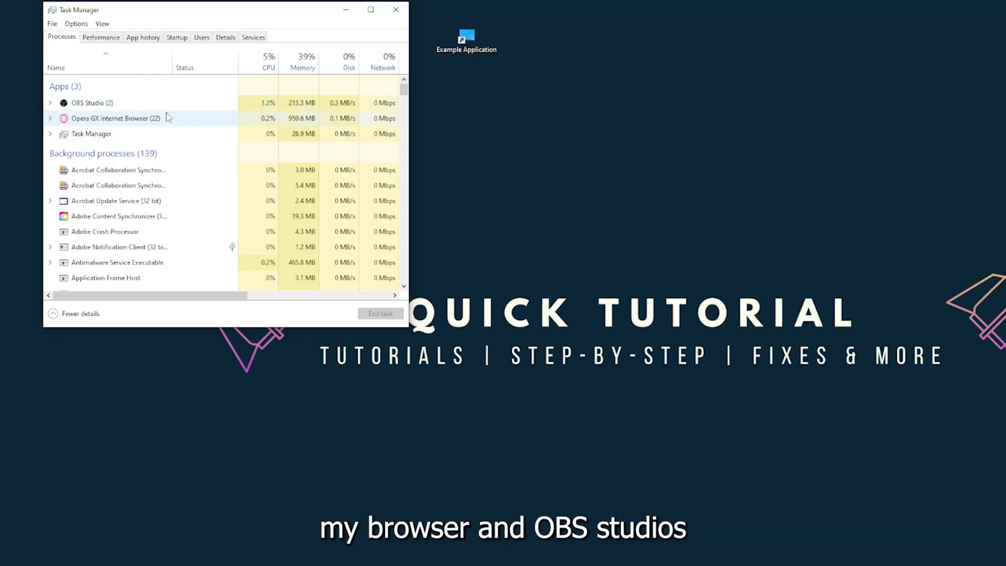
{"action": "left_click", "coordinate": [188, 135]}
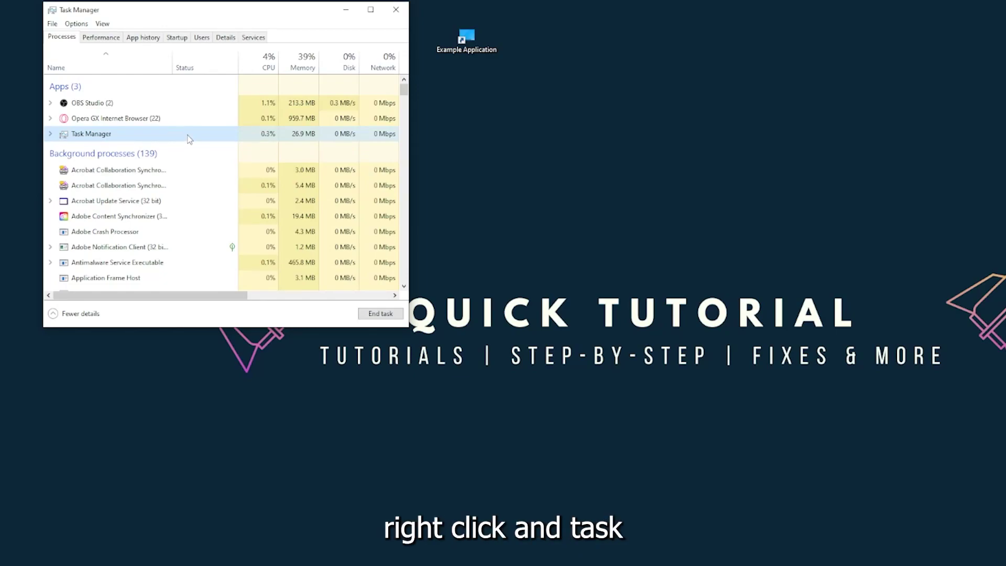
{"action": "left_click", "coordinate": [377, 315]}
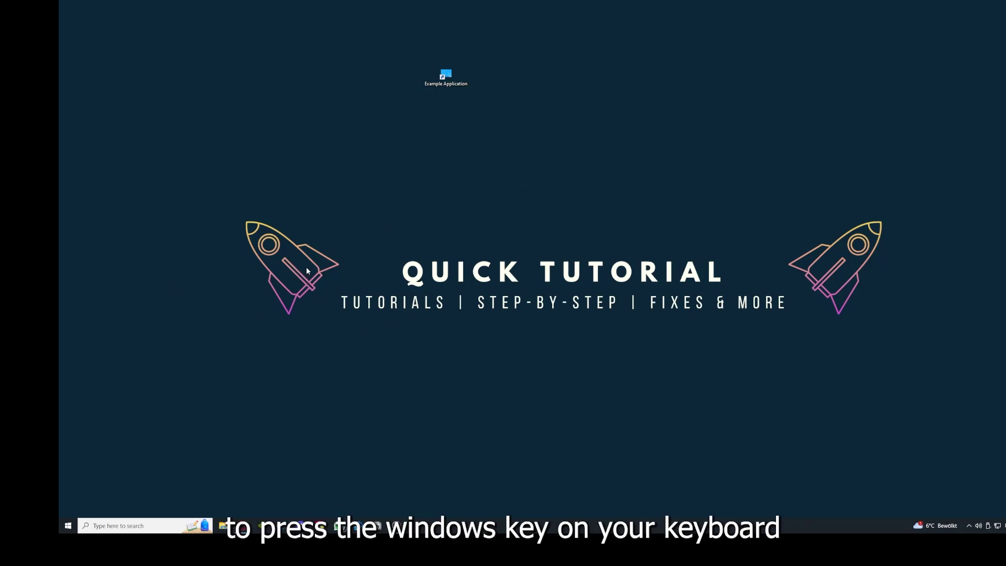
Bring up the Start menu's power options, then dismiss them back to the desktop
{"action": "key", "text": "super"}
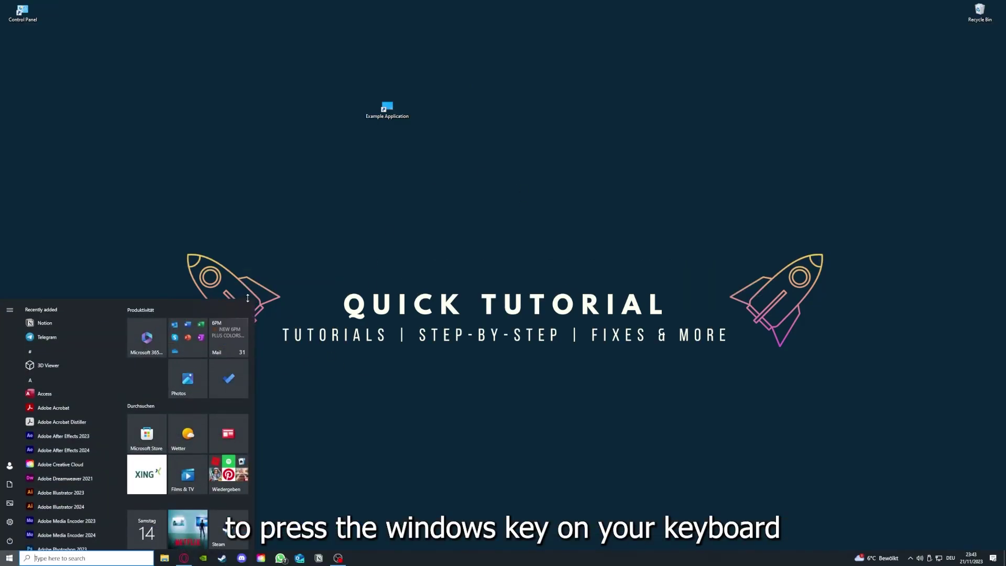
{"action": "key", "text": "super"}
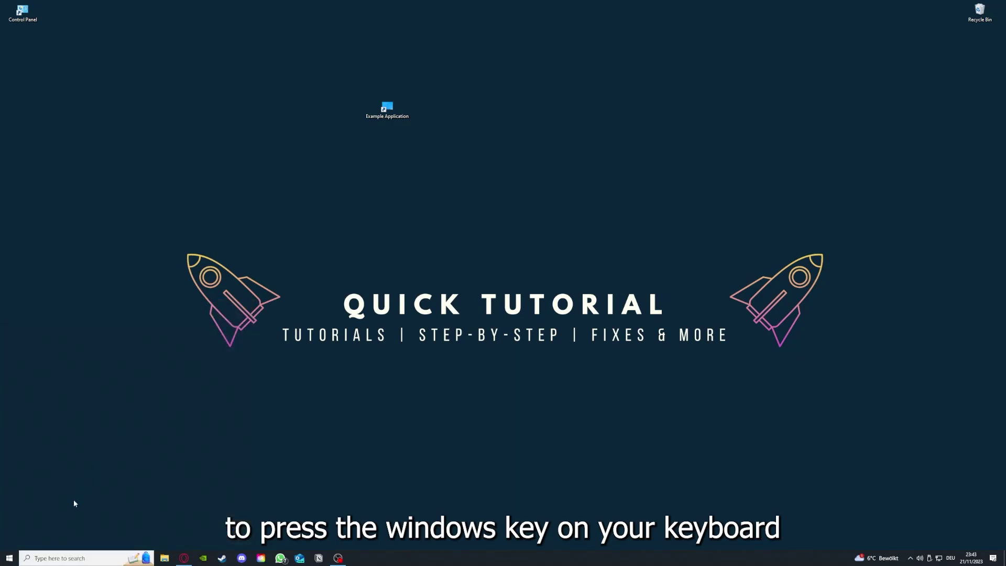
{"action": "left_click", "coordinate": [11, 555]}
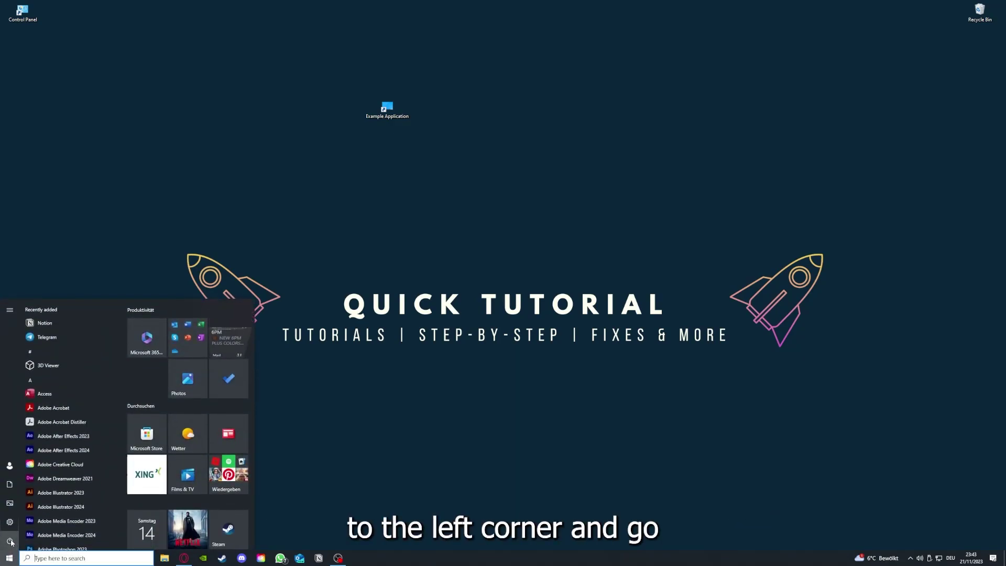
{"action": "mouse_move", "coordinate": [11, 542]}
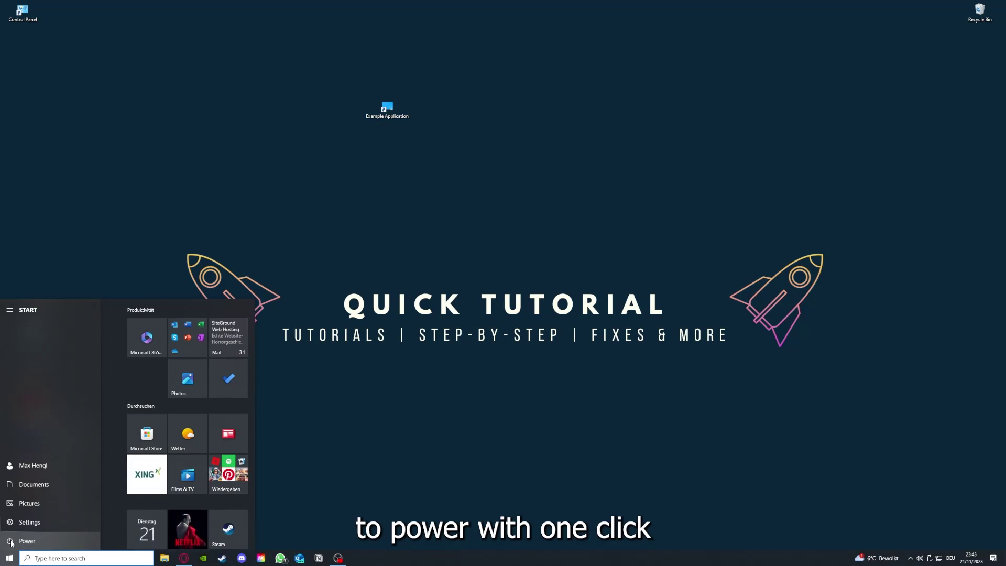
{"action": "left_click", "coordinate": [12, 542]}
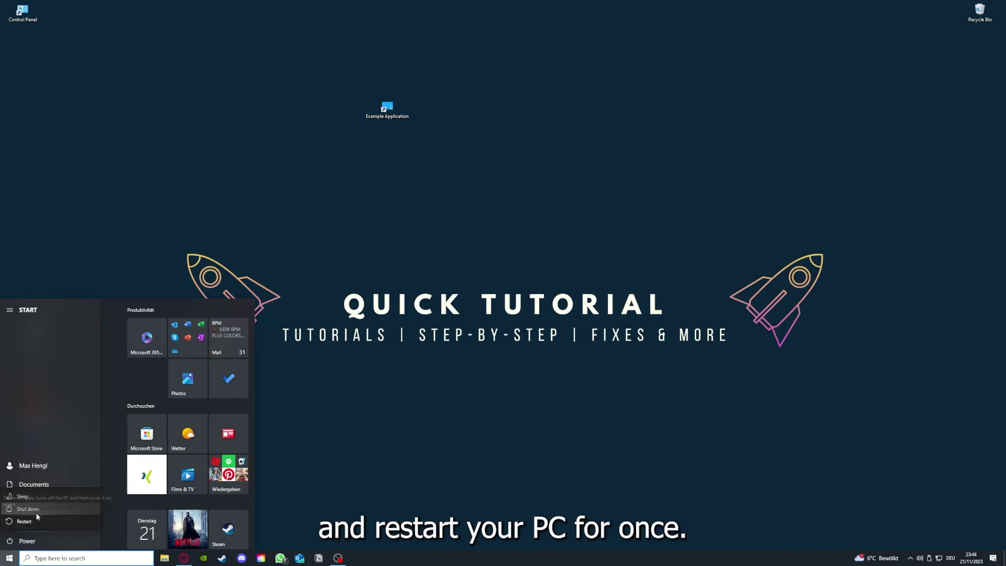
{"action": "left_click", "coordinate": [402, 403]}
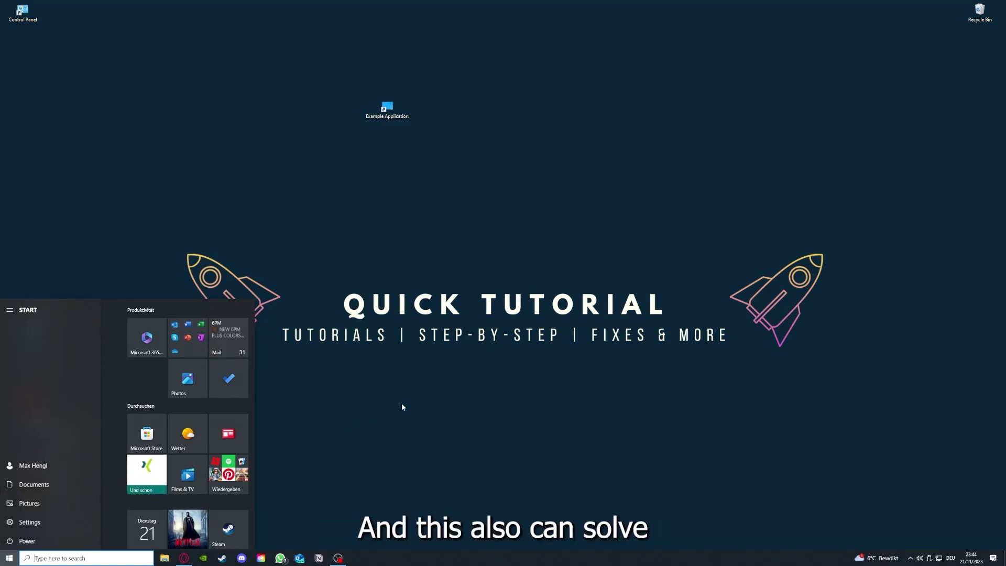
{"action": "left_click", "coordinate": [397, 402]}
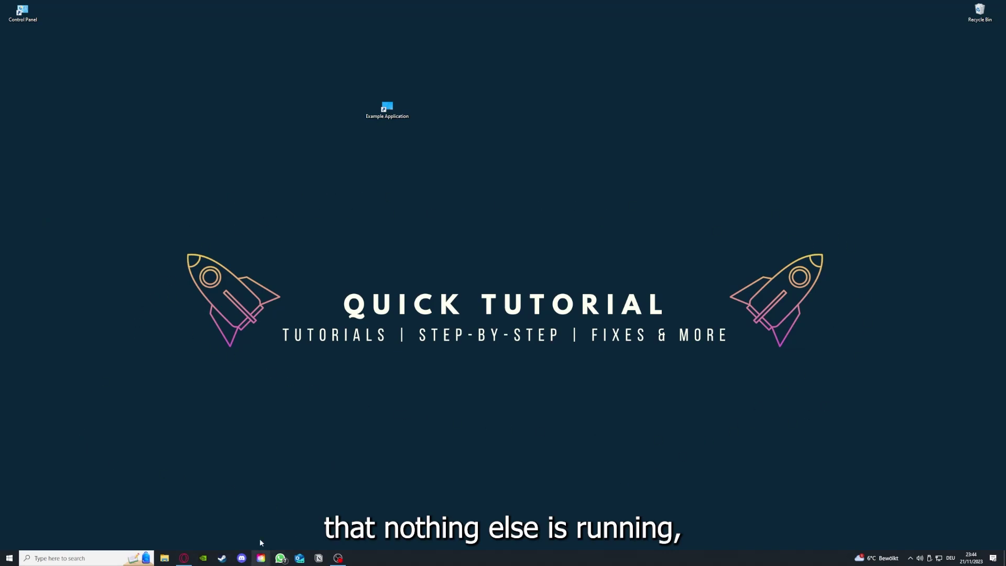
Reopen Task Manager on its Startup tab and bring the window forward full-screen
{"action": "right_click", "coordinate": [392, 558]}
{"action": "left_click", "coordinate": [419, 517]}
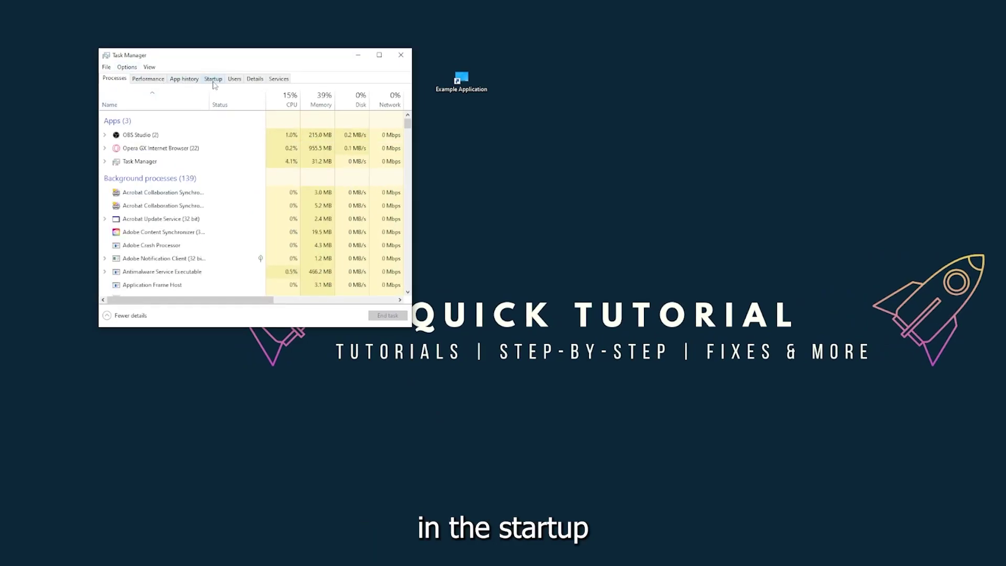
{"action": "left_click", "coordinate": [214, 80]}
{"action": "scroll", "coordinate": [225, 167], "scroll_direction": "down", "scroll_amount": 3}
{"action": "scroll", "coordinate": [214, 252], "scroll_direction": "up", "scroll_amount": 3}
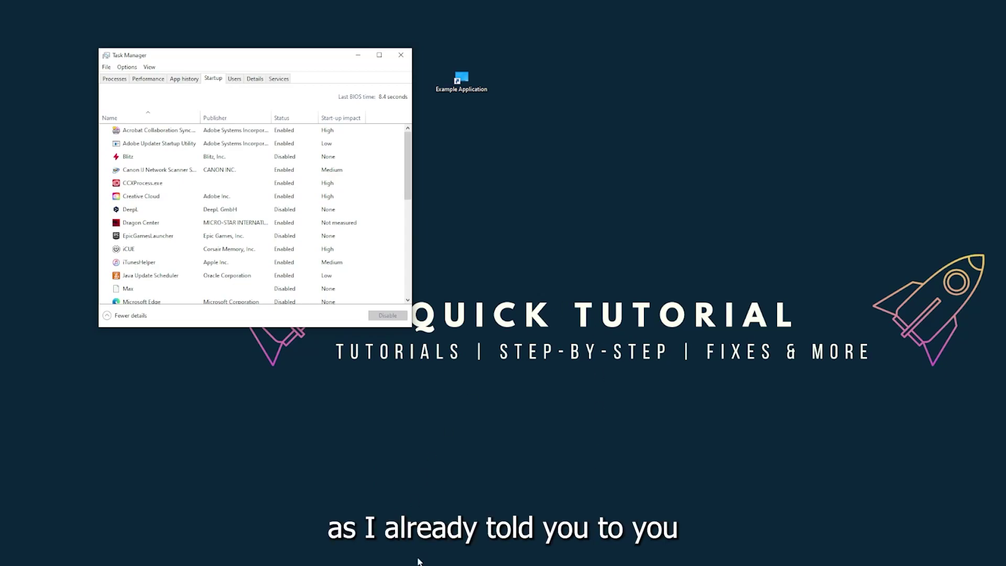
{"action": "right_click", "coordinate": [400, 558]}
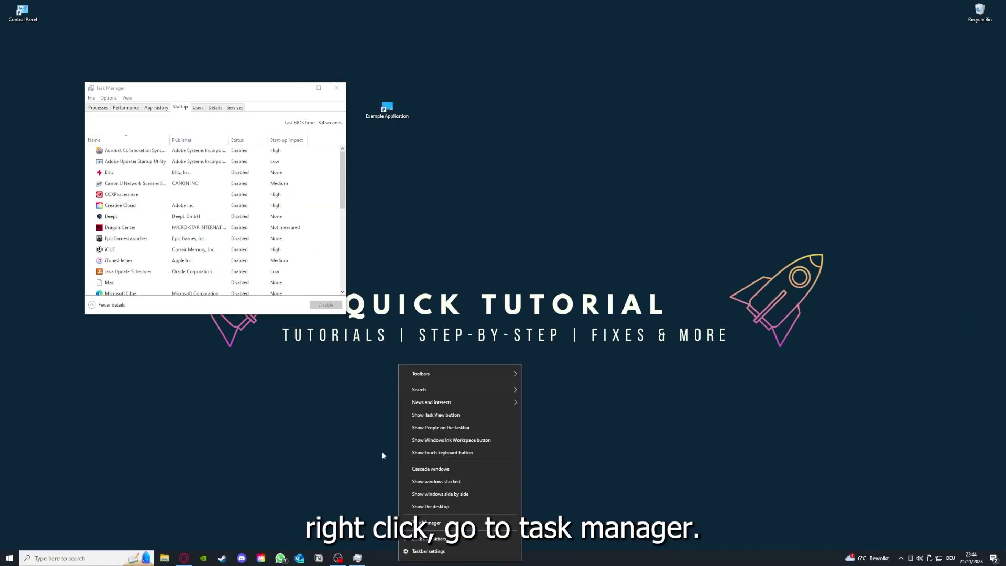
{"action": "left_click", "coordinate": [425, 522]}
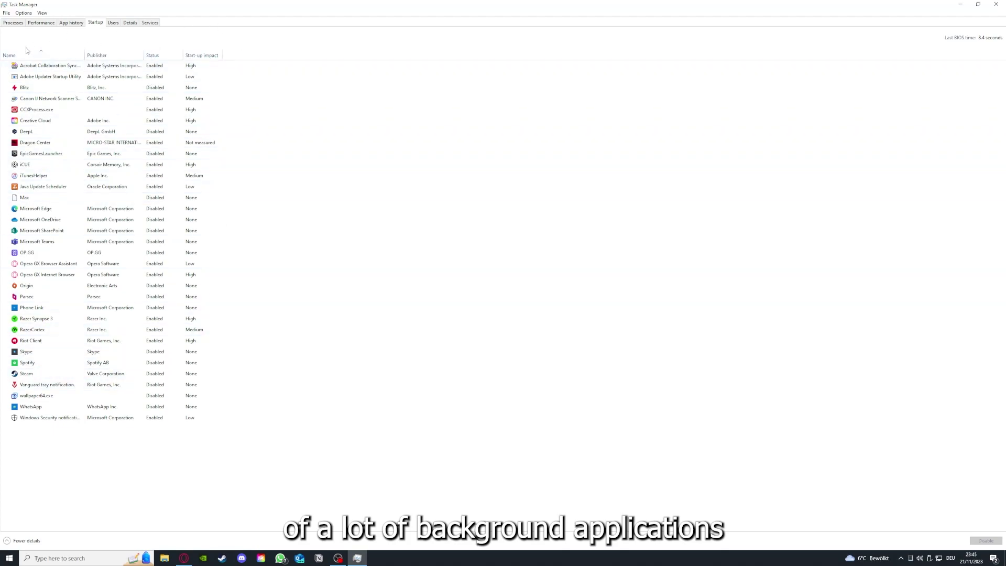
Review startup entries: Acrobat collaboration, CCXProcess.exe, OneDrive, SharePoint, Phone Link and iTunesHelper
{"action": "right_click", "coordinate": [163, 66]}
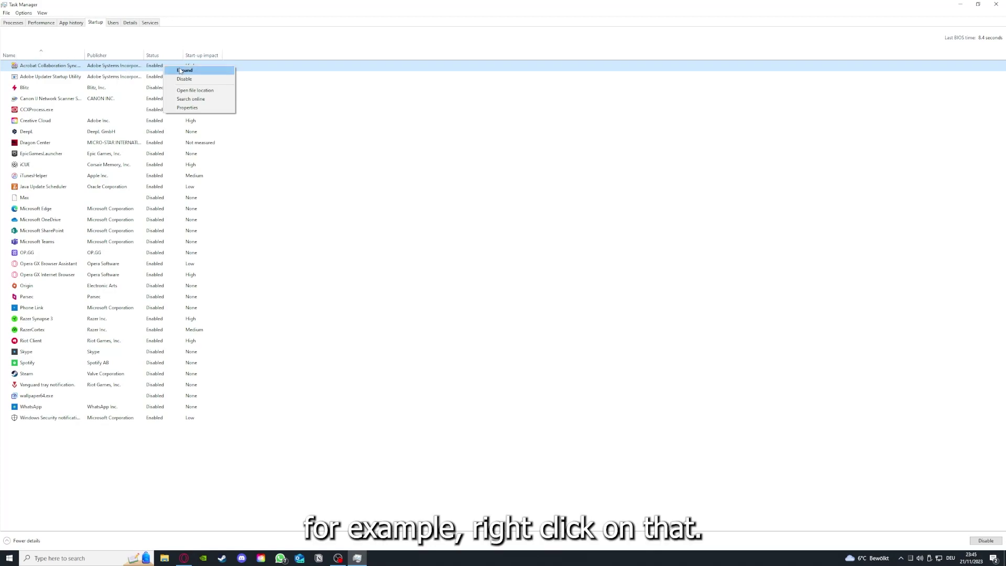
{"action": "left_click", "coordinate": [351, 109]}
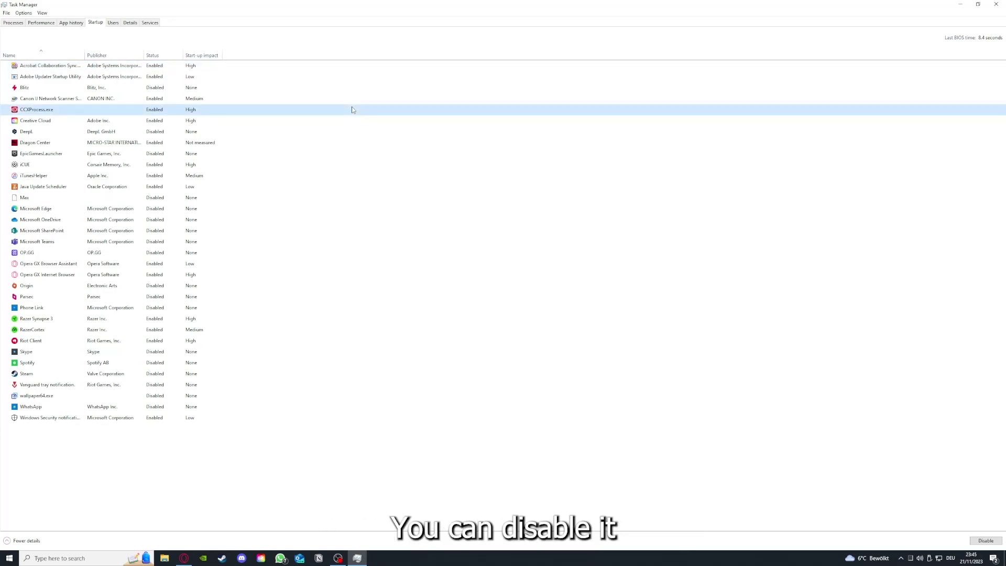
{"action": "left_click", "coordinate": [530, 219]}
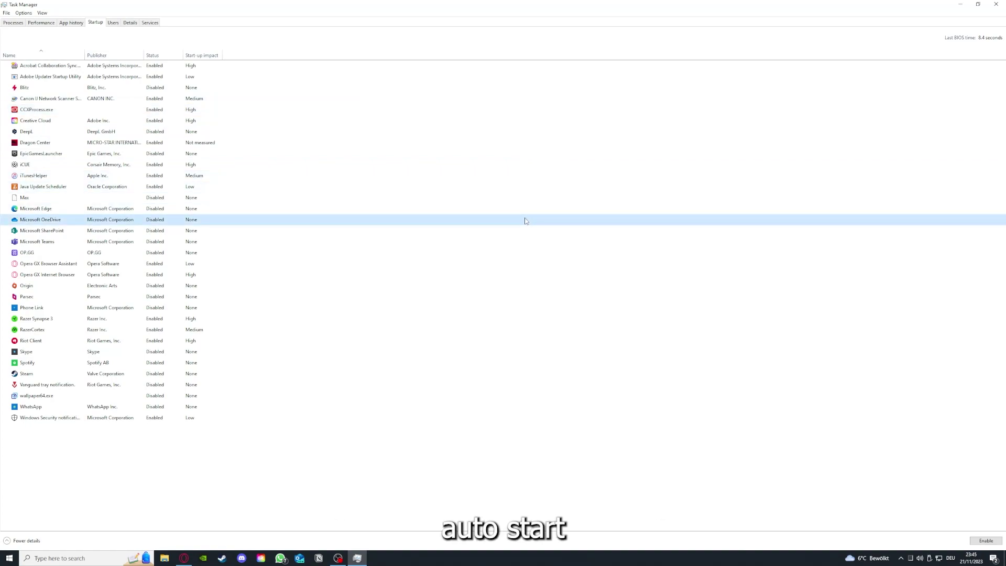
{"action": "left_click", "coordinate": [63, 67]}
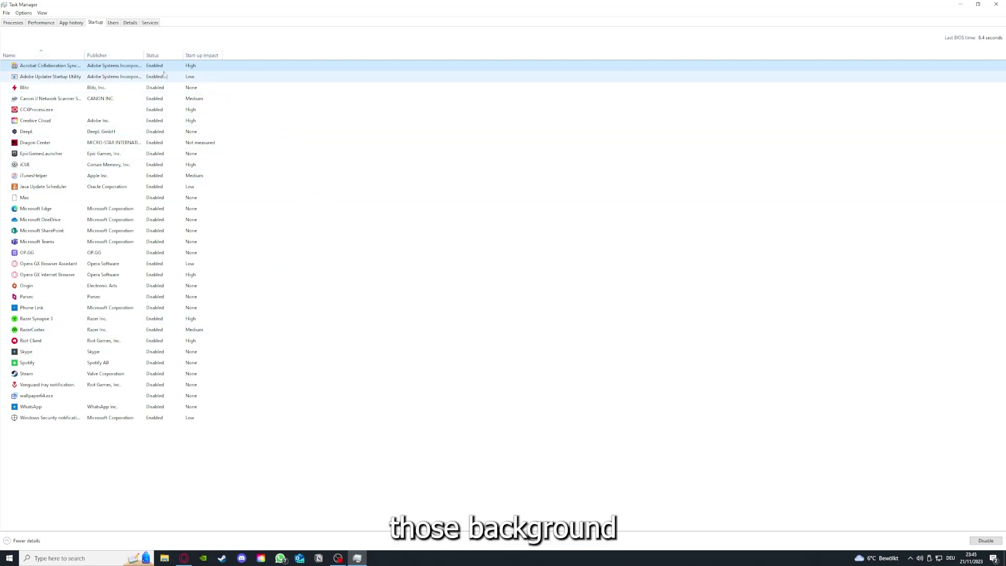
{"action": "right_click", "coordinate": [173, 231]}
{"action": "left_click", "coordinate": [282, 308]}
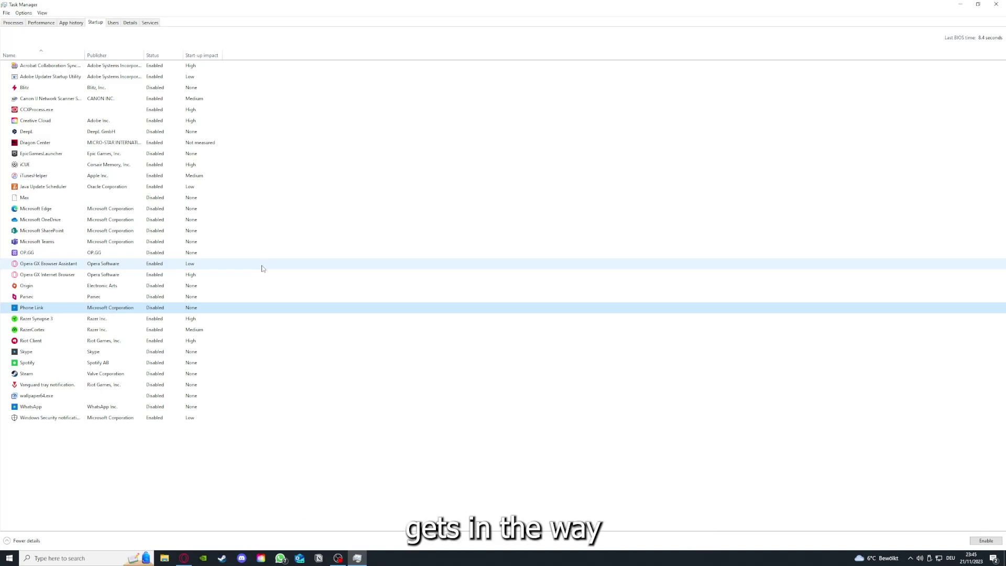
{"action": "left_click", "coordinate": [220, 181]}
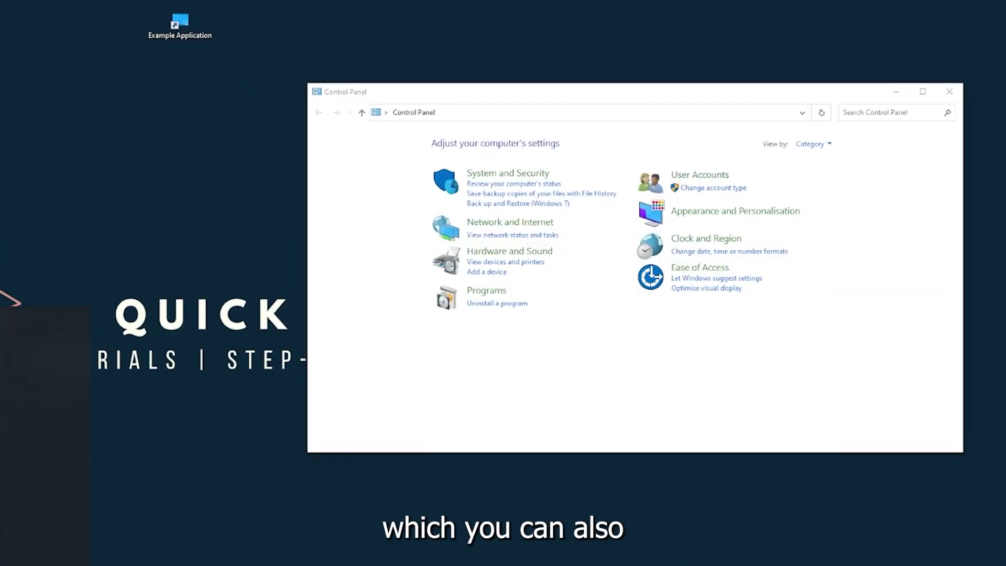
Open Programs and Features from Control Panel's Programs category and scroll to Overwolf
{"action": "key", "text": "super"}
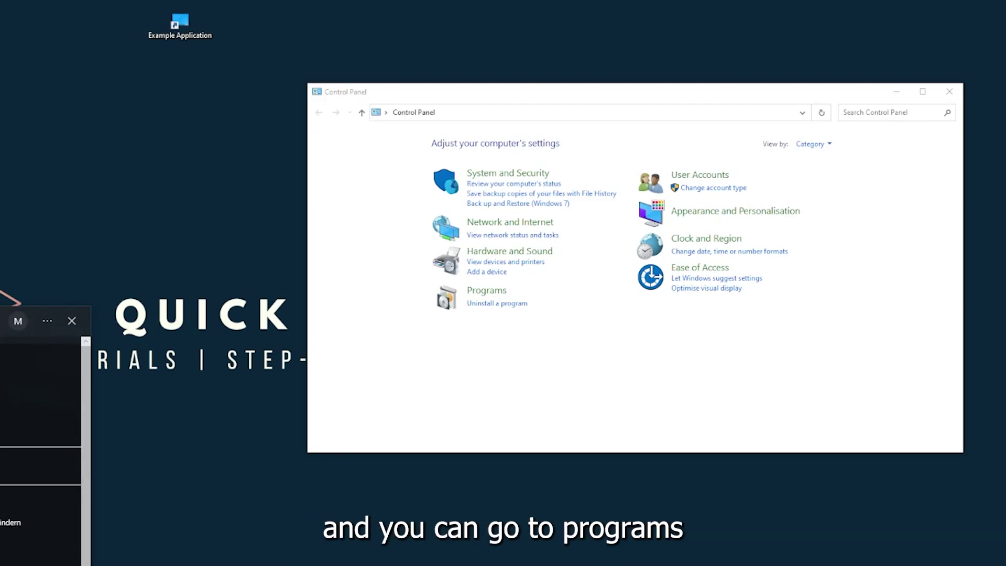
{"action": "key", "text": "Escape"}
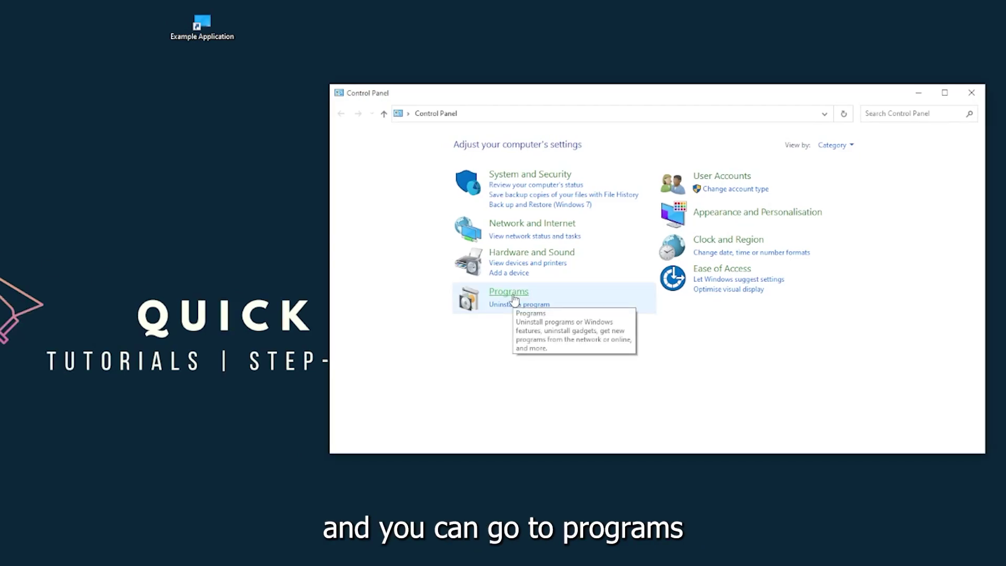
{"action": "left_click", "coordinate": [513, 297]}
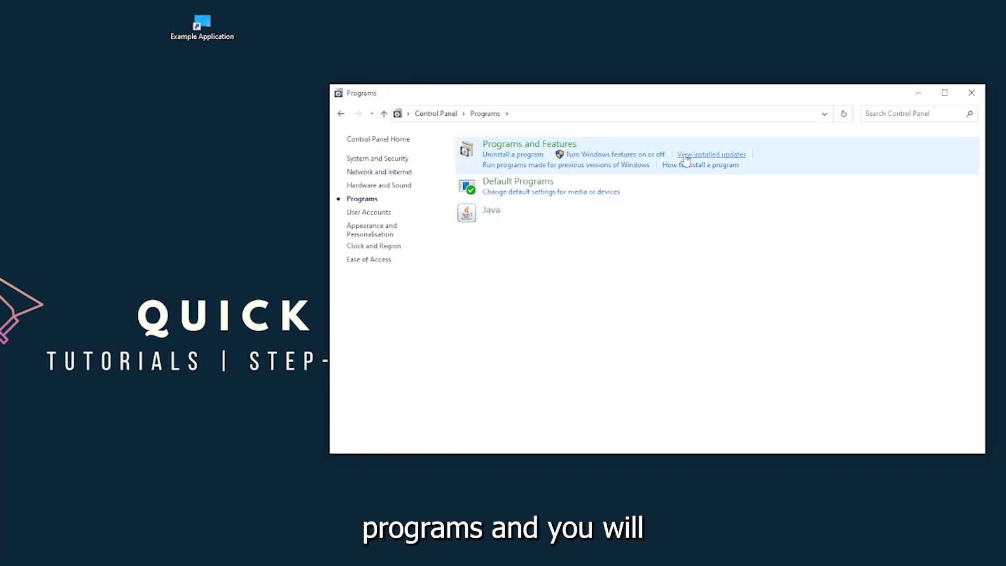
{"action": "left_click", "coordinate": [543, 153]}
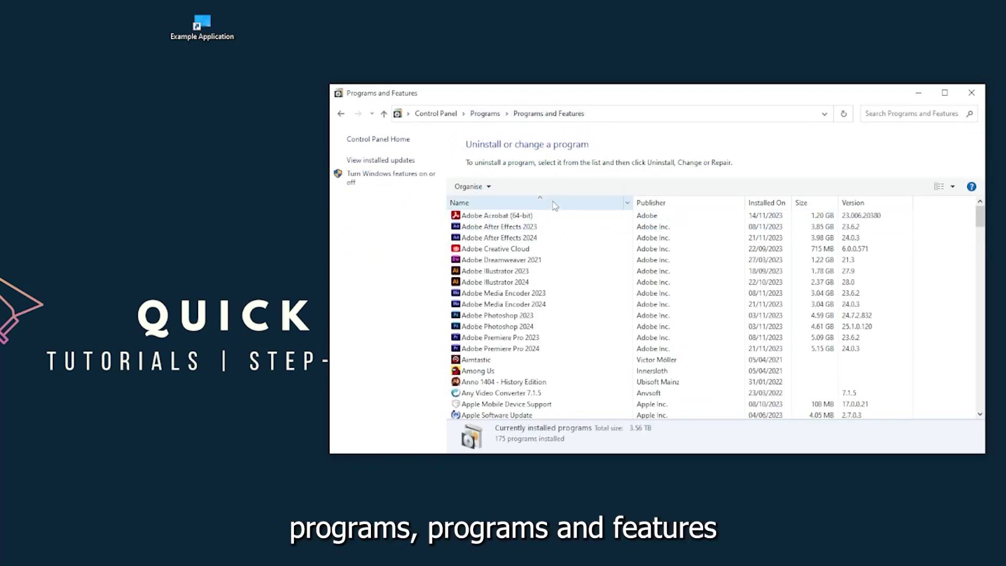
{"action": "scroll", "coordinate": [532, 295], "scroll_direction": "down", "scroll_amount": 20}
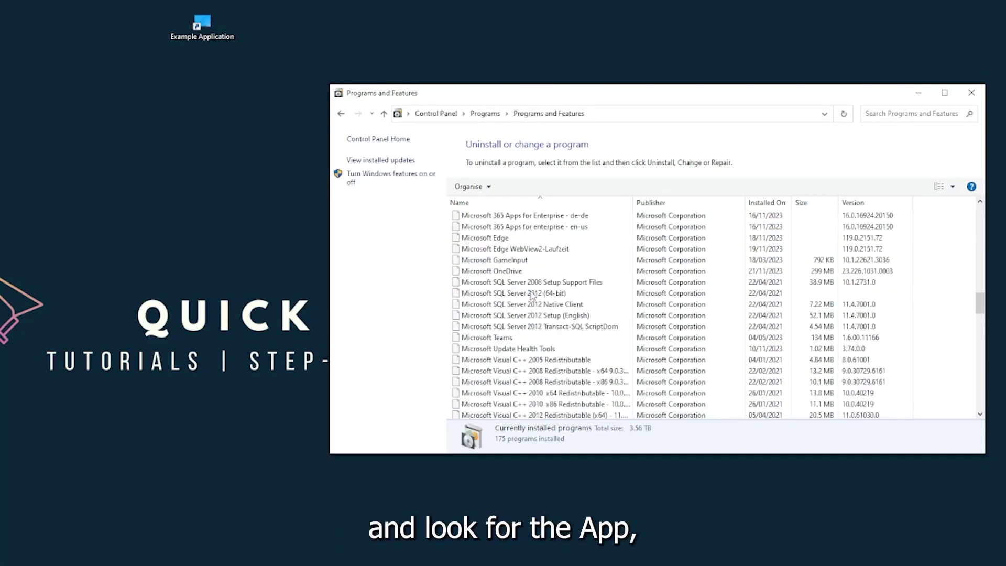
{"action": "scroll", "coordinate": [532, 295], "scroll_direction": "down", "scroll_amount": 20}
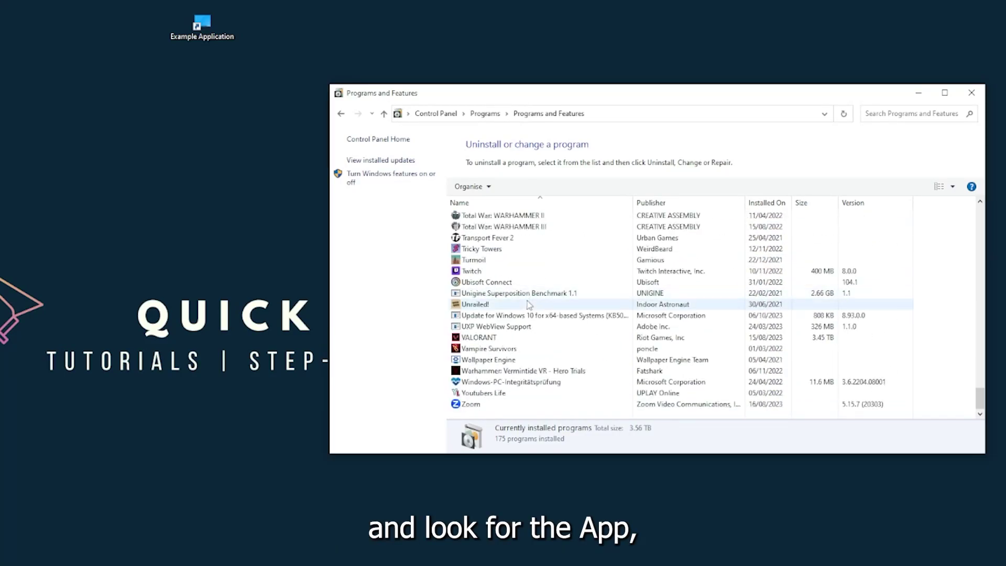
{"action": "scroll", "coordinate": [529, 305], "scroll_direction": "up", "scroll_amount": 15}
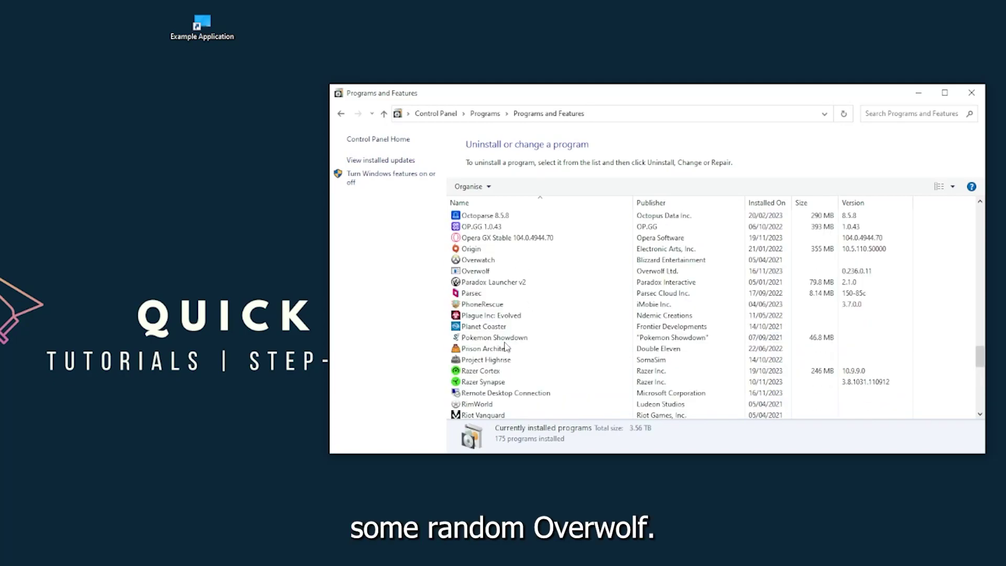
{"action": "scroll", "coordinate": [487, 343], "scroll_direction": "up", "scroll_amount": 2}
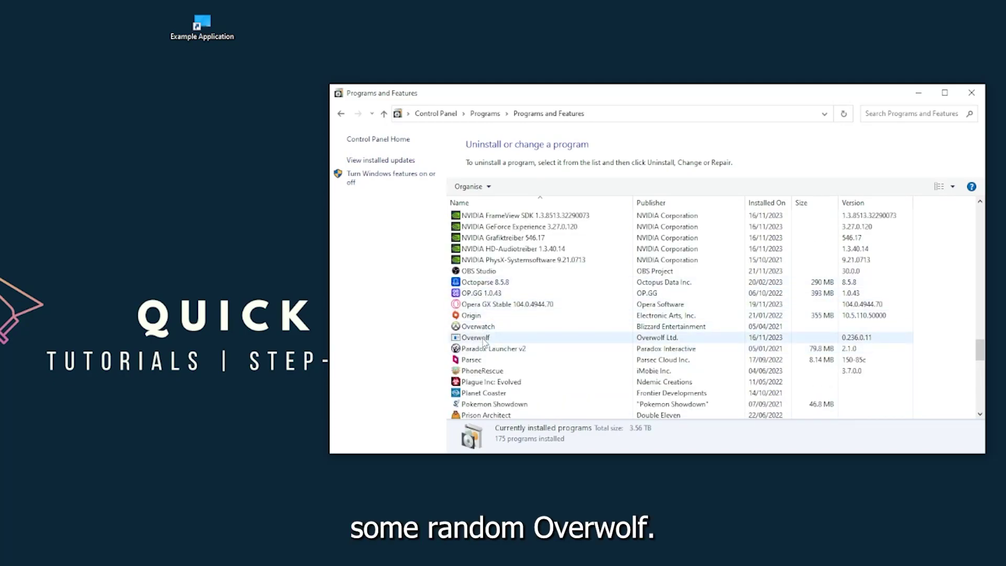
Select Overwolf in Programs and Features and choose to uninstall it
{"action": "left_click", "coordinate": [483, 339]}
{"action": "right_click", "coordinate": [484, 340]}
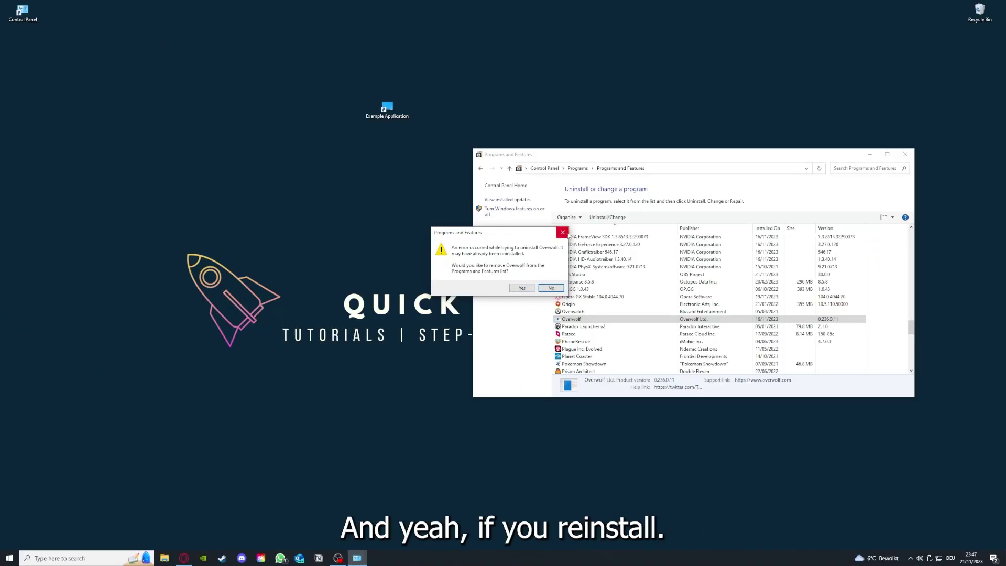
Answer Yes to the uninstall error prompt and close Programs and Features
{"action": "left_click", "coordinate": [562, 232]}
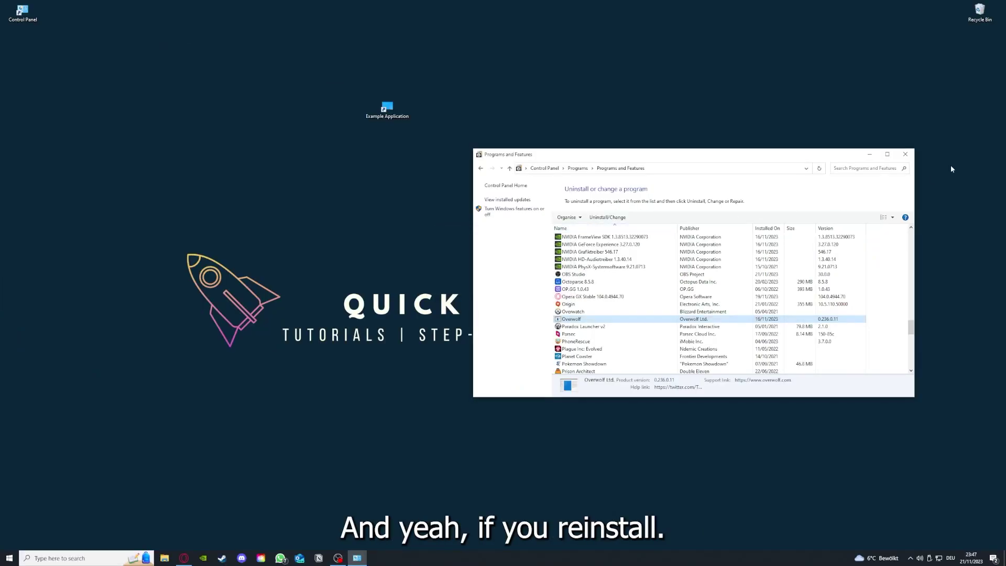
{"action": "left_click", "coordinate": [906, 154]}
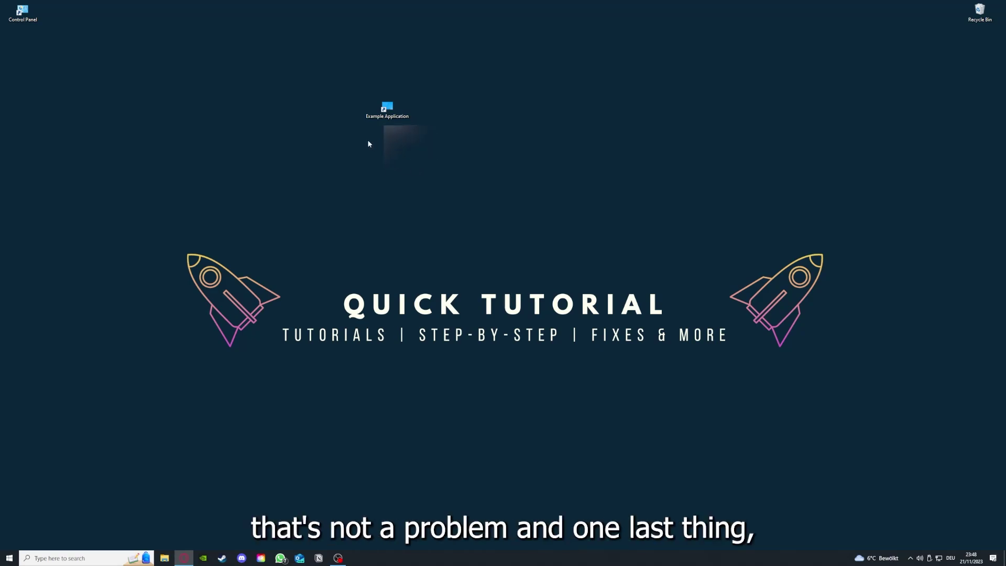
Open Example Application shortcut Properties and review Security, Details, Previous Versions and Shortcut tabs
{"action": "right_click", "coordinate": [382, 105]}
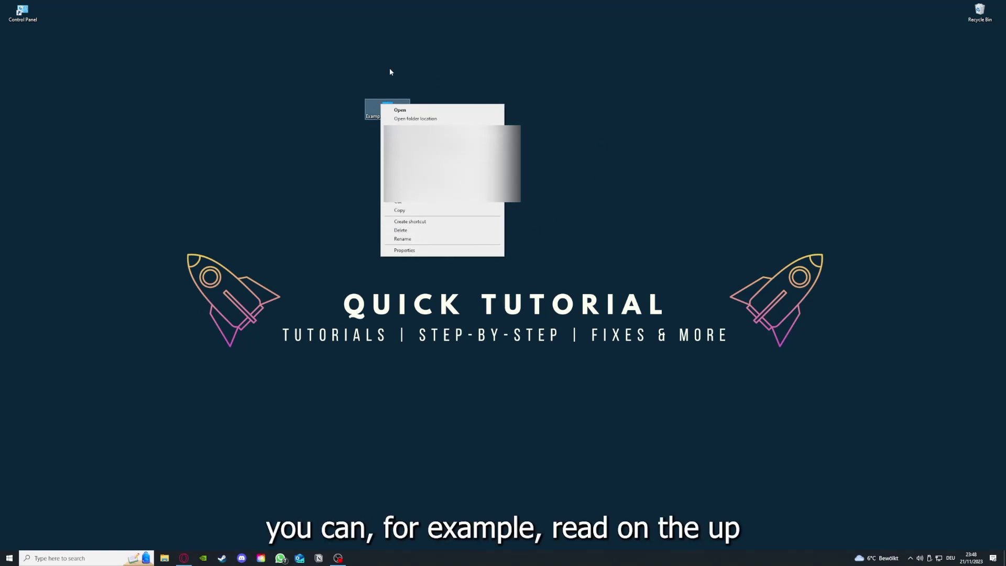
{"action": "left_click", "coordinate": [402, 253]}
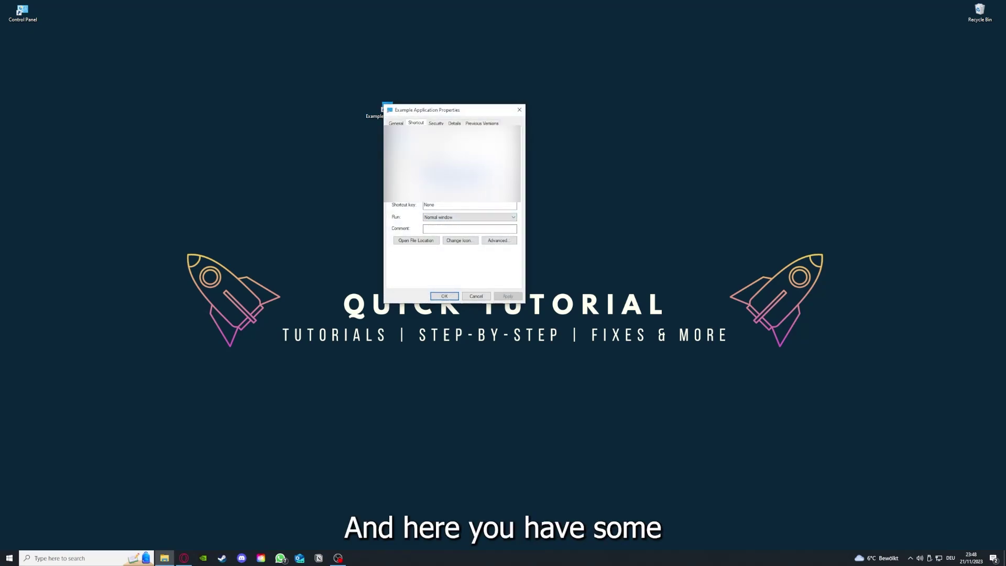
{"action": "left_click", "coordinate": [436, 123]}
{"action": "left_click", "coordinate": [454, 123]}
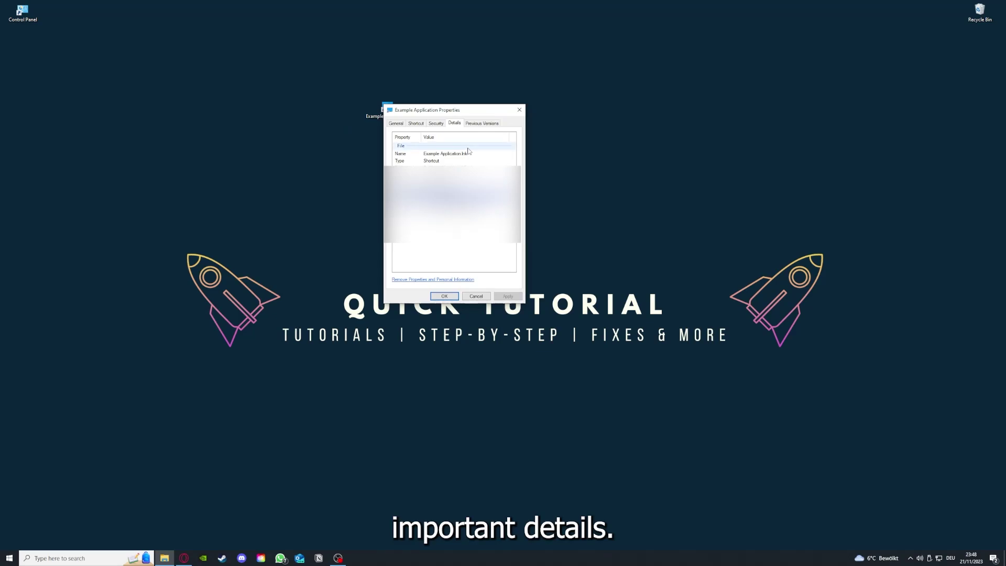
{"action": "left_click_drag", "start_coordinate": [456, 111], "coordinate": [532, 145]}
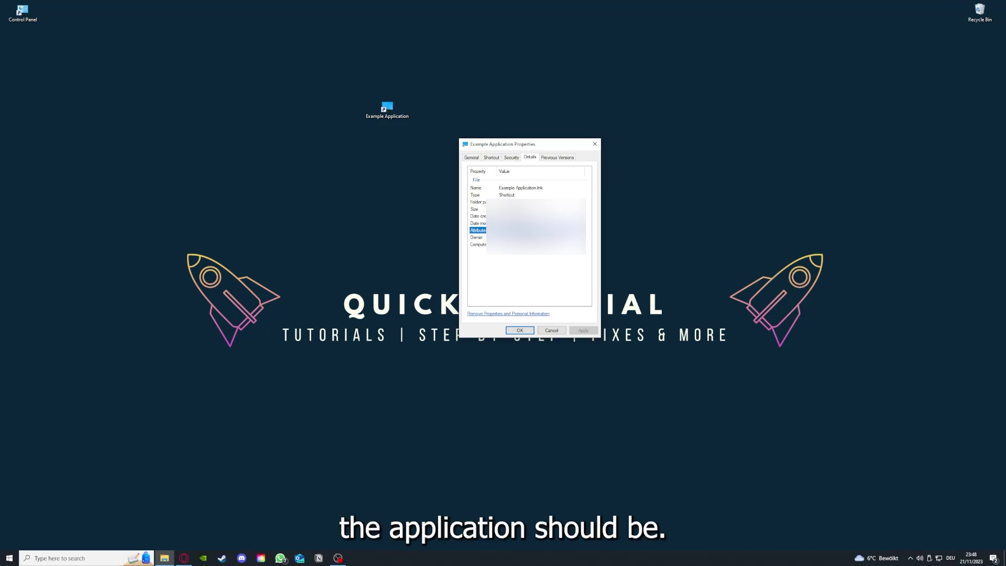
{"action": "left_click", "coordinate": [563, 160]}
{"action": "left_click", "coordinate": [492, 158]}
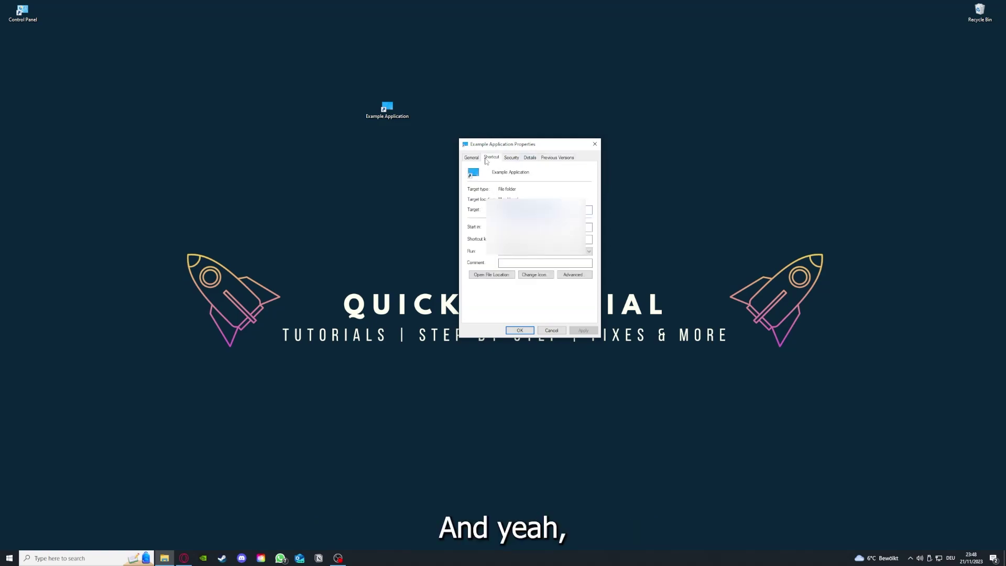
Open the shortcut's file location at This PC and move the Explorer window lower
{"action": "left_click", "coordinate": [483, 276]}
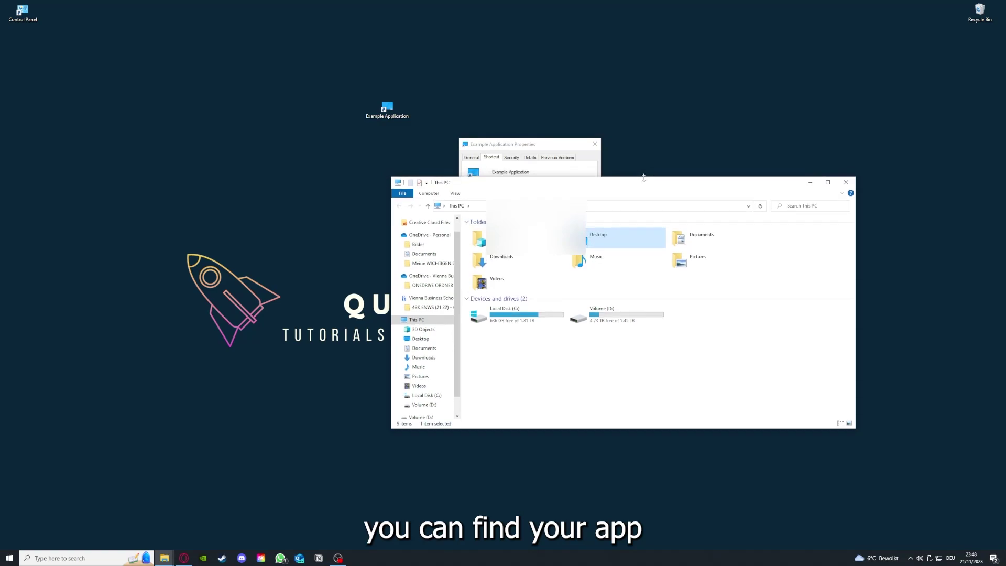
{"action": "mouse_move", "coordinate": [646, 182]}
{"action": "left_mouse_down"}
{"action": "mouse_move", "coordinate": [575, 234]}
{"action": "mouse_move", "coordinate": [532, 290]}
{"action": "left_mouse_up"}
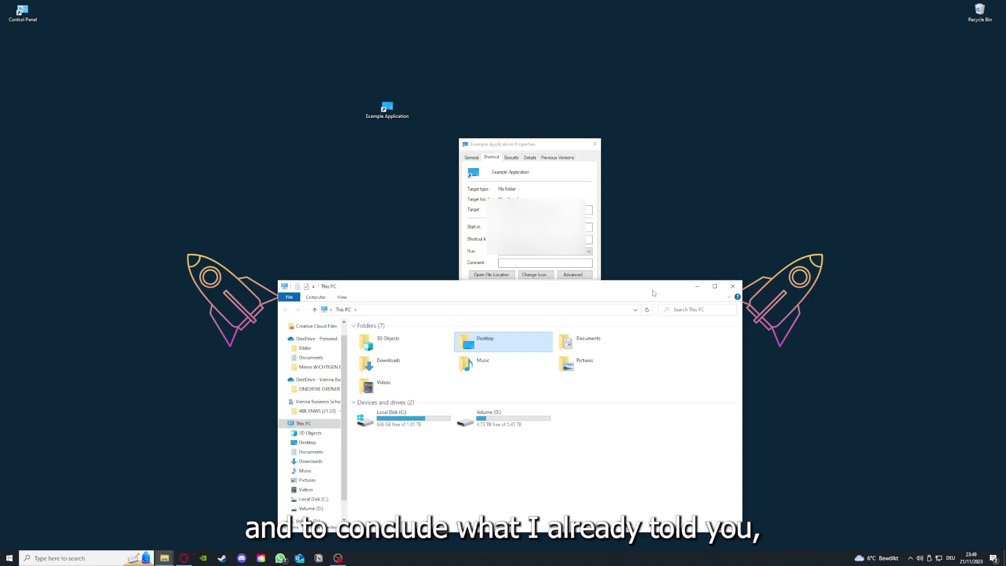
Minimize the This PC window and close the shortcut Properties with OK
{"action": "left_click", "coordinate": [697, 286]}
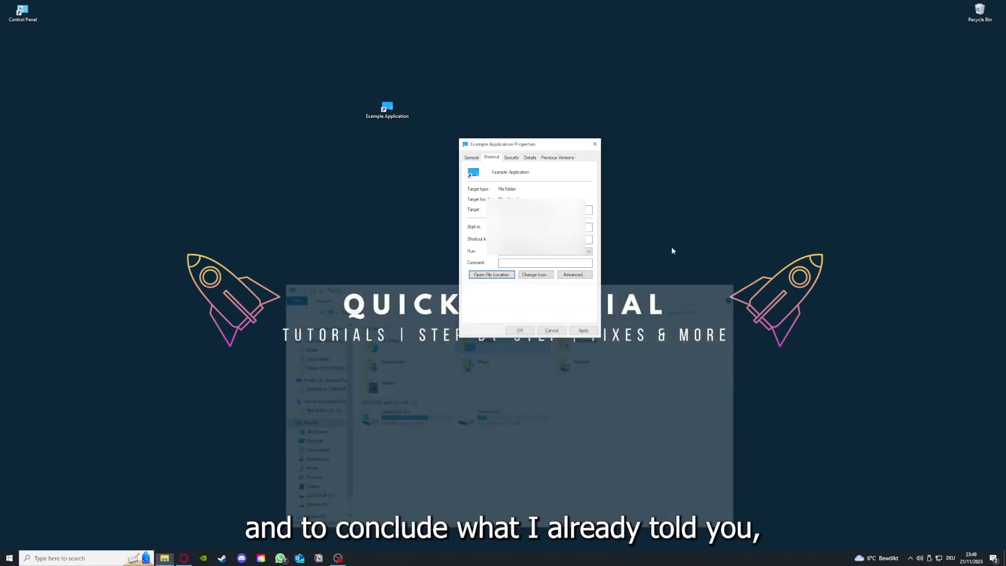
{"action": "left_click", "coordinate": [595, 143]}
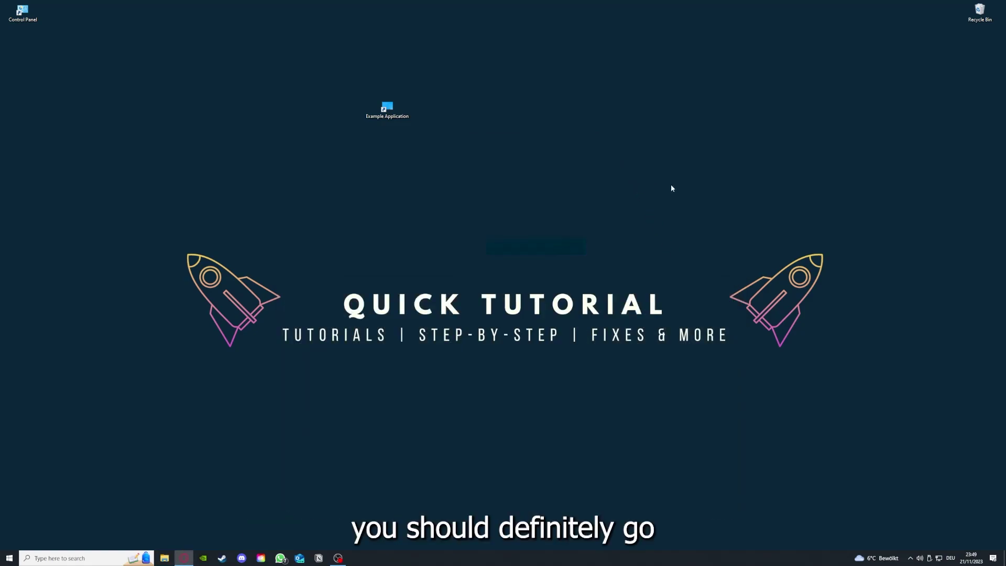